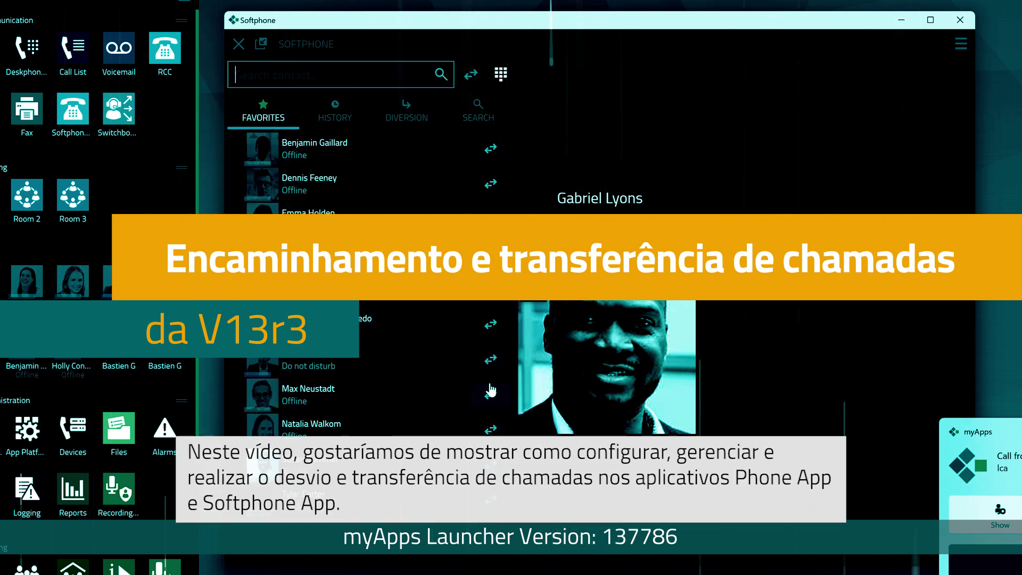
{"action": "type", "text": "126"}
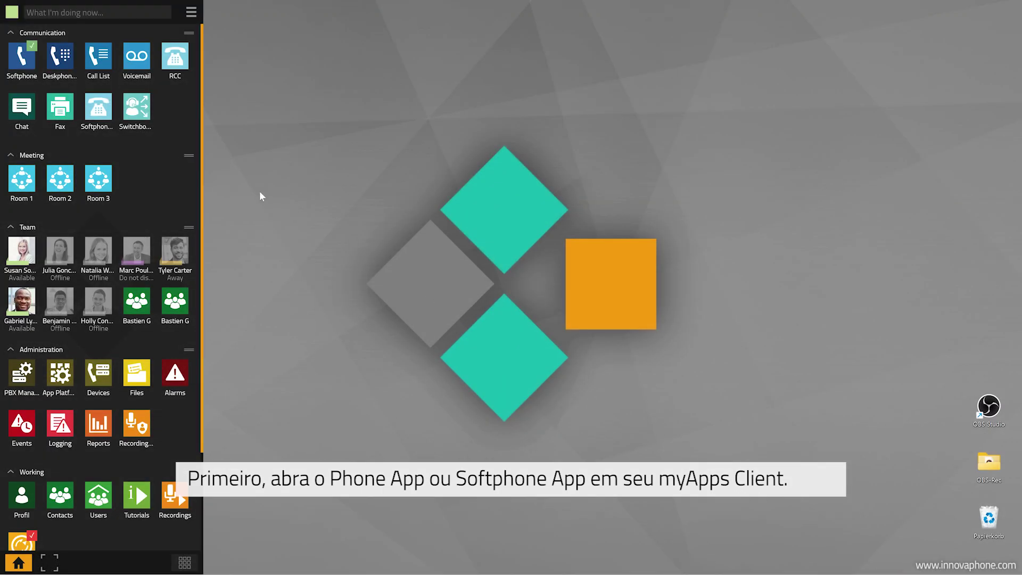
Open the Softphone app, bring up the profile's call diversion configuration from its settings, and close the settings.
{"action": "left_click", "coordinate": [23, 63]}
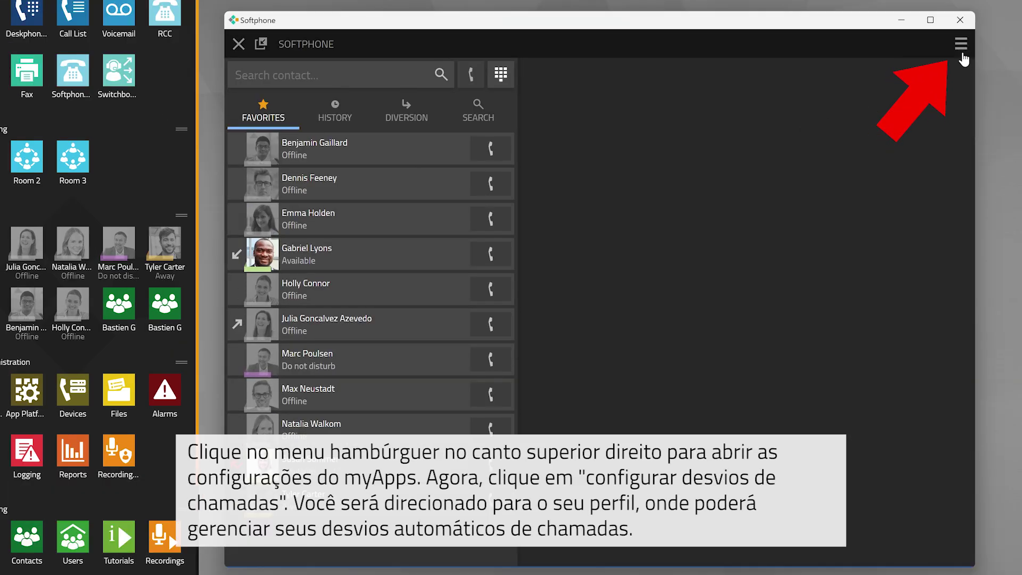
{"action": "left_click", "coordinate": [961, 46]}
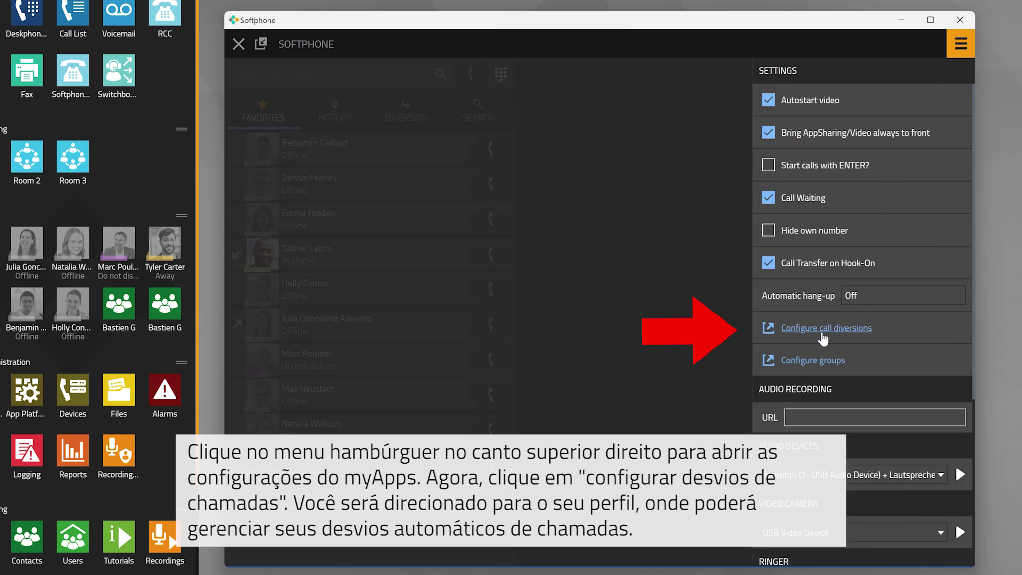
{"action": "left_click", "coordinate": [816, 329]}
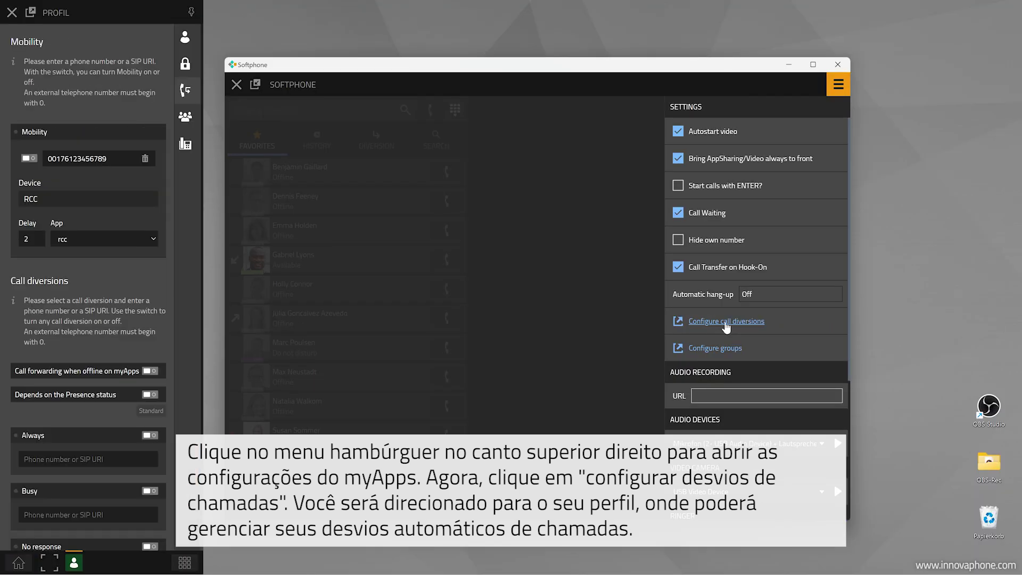
{"action": "left_click", "coordinate": [838, 86]}
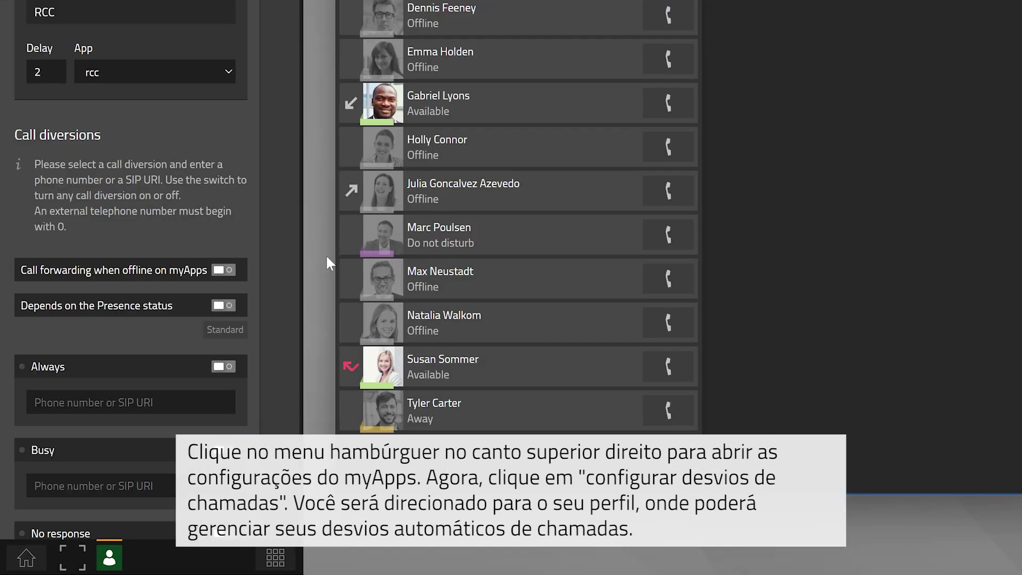
Enter the destination phone number for the Always call diversion and switch that diversion on and back off.
{"action": "scroll", "coordinate": [185, 382], "scroll_direction": "down", "scroll_amount": 2}
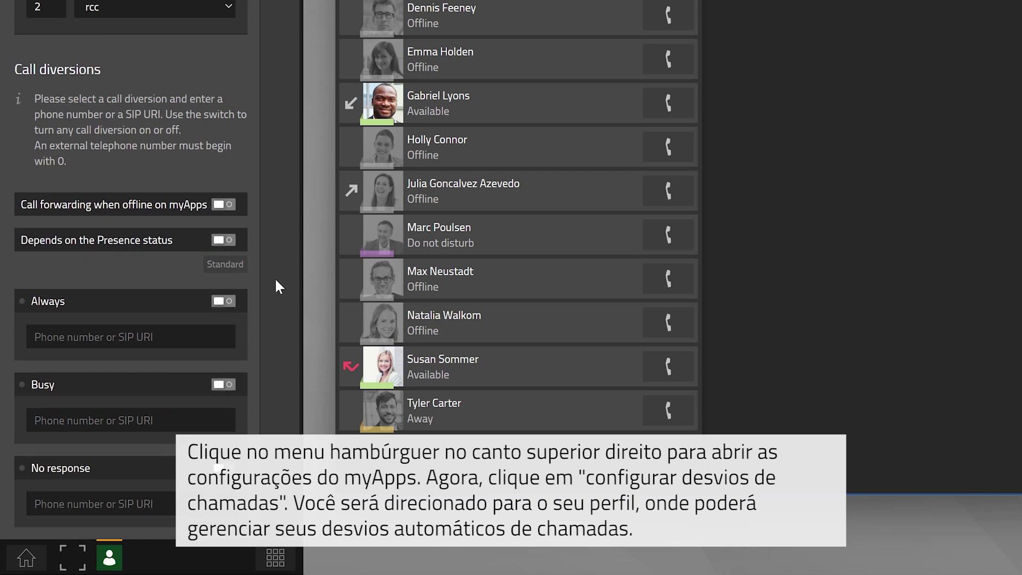
{"action": "left_click", "coordinate": [80, 336]}
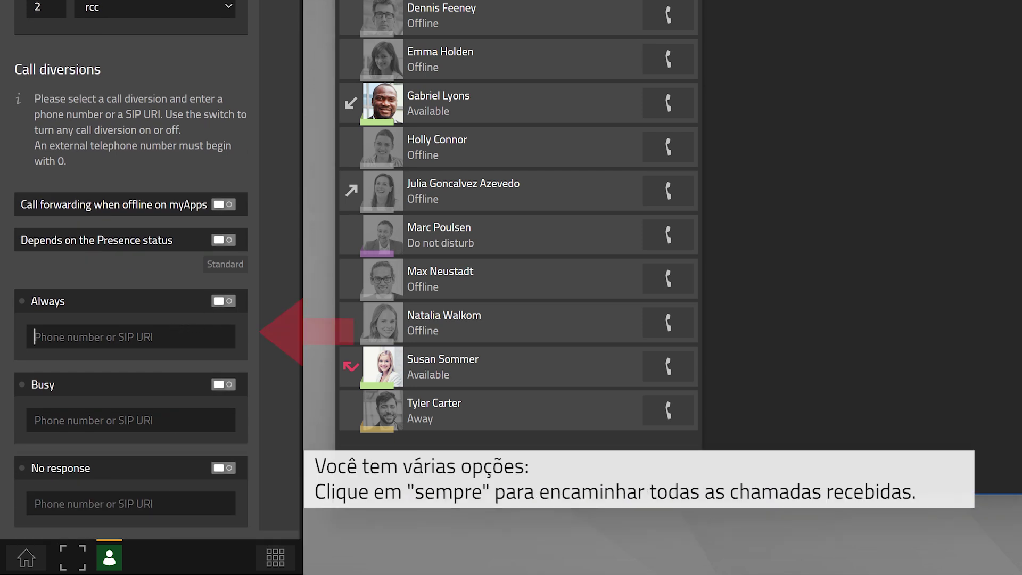
{"action": "type", "text": "00123456789"}
{"action": "left_click", "coordinate": [226, 301]}
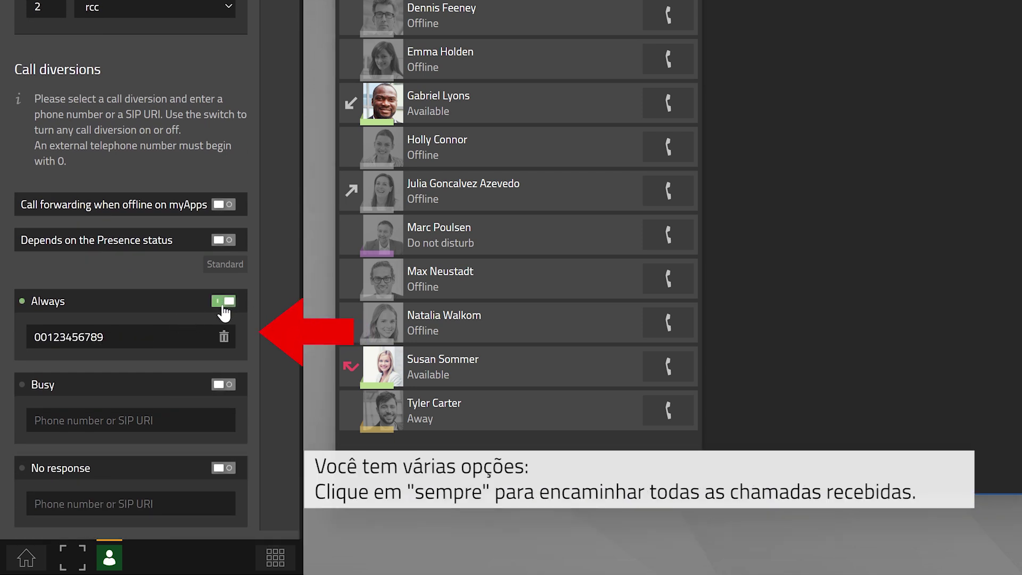
{"action": "left_click", "coordinate": [224, 305]}
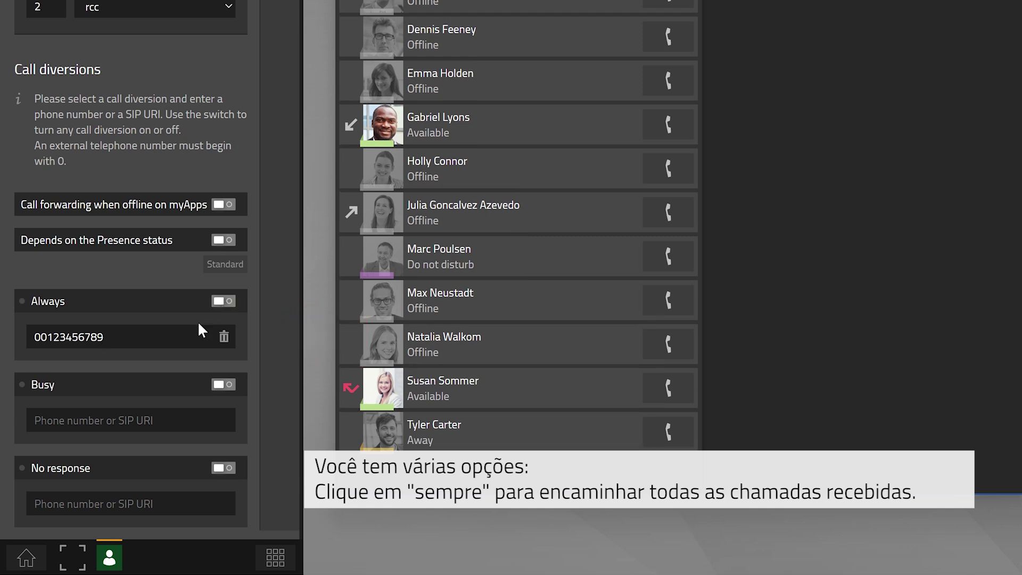
Enter the destination phone number for the Busy call diversion and switch that diversion on and back off.
{"action": "left_click", "coordinate": [131, 420]}
{"action": "type", "text": "00123456789"}
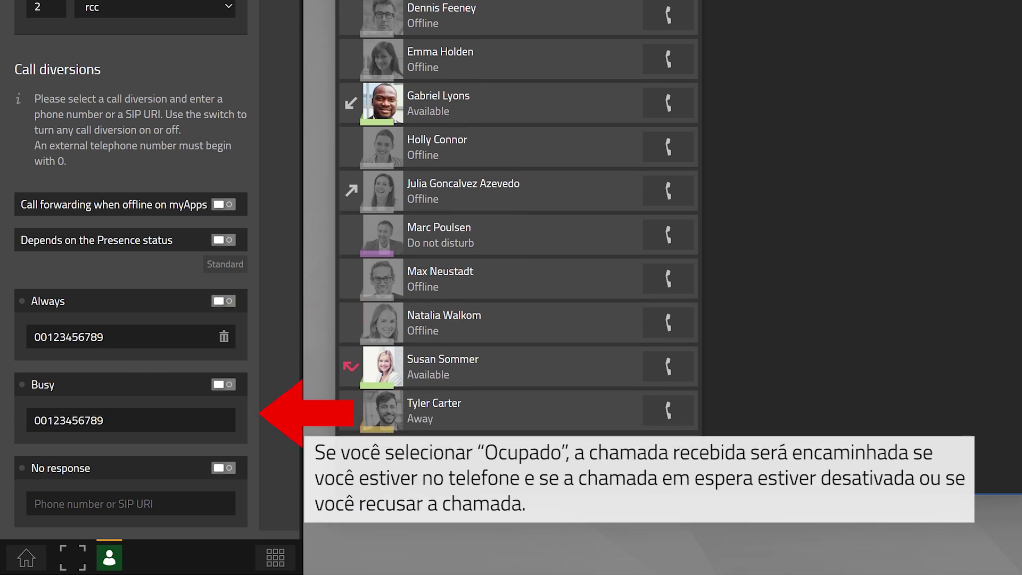
{"action": "left_click", "coordinate": [222, 387]}
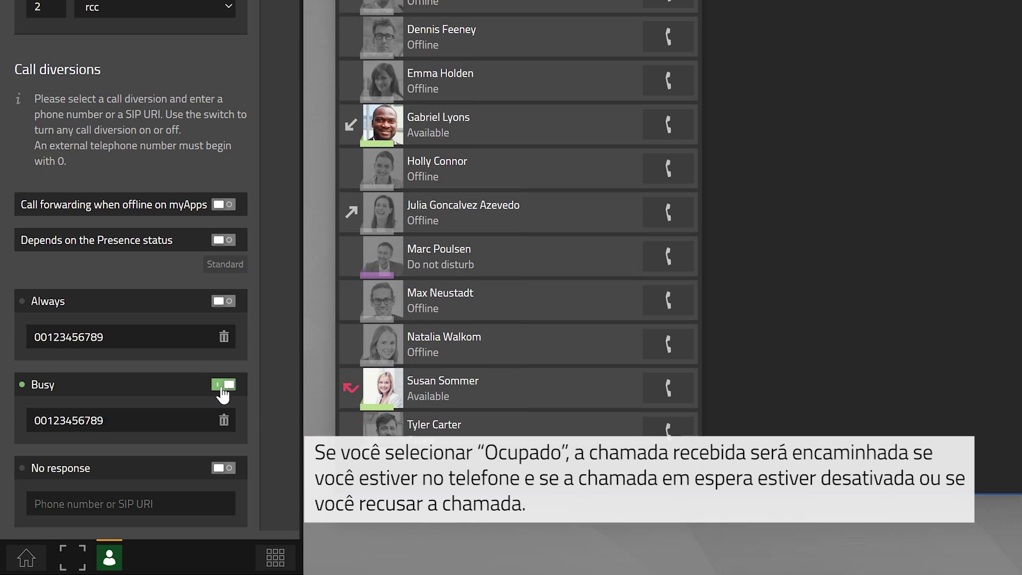
{"action": "left_click", "coordinate": [222, 387]}
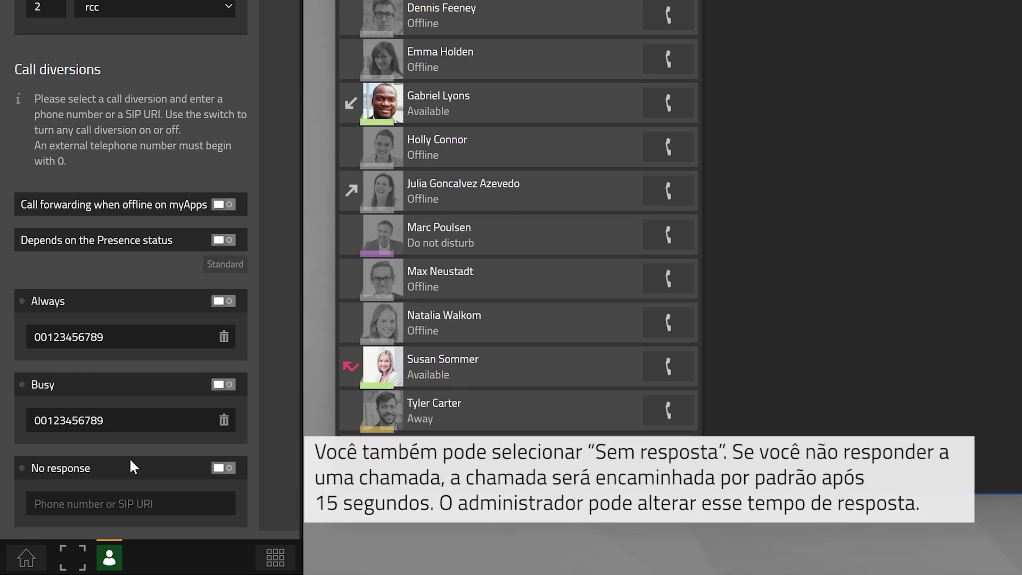
Enter the destination phone number for the No response call diversion and switch that diversion on and back off.
{"action": "left_click", "coordinate": [131, 503]}
{"action": "type", "text": "00123456789"}
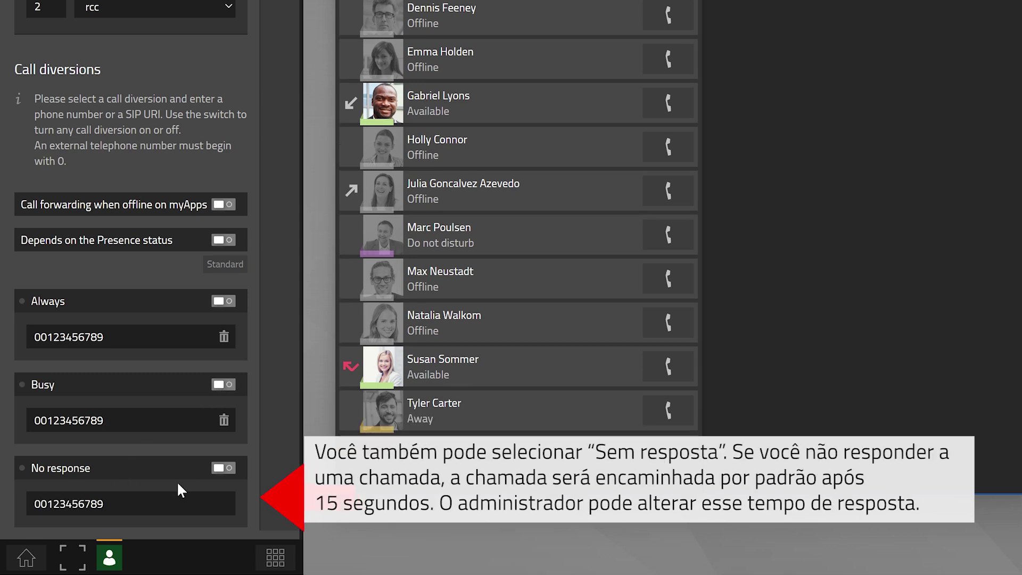
{"action": "left_click", "coordinate": [222, 469]}
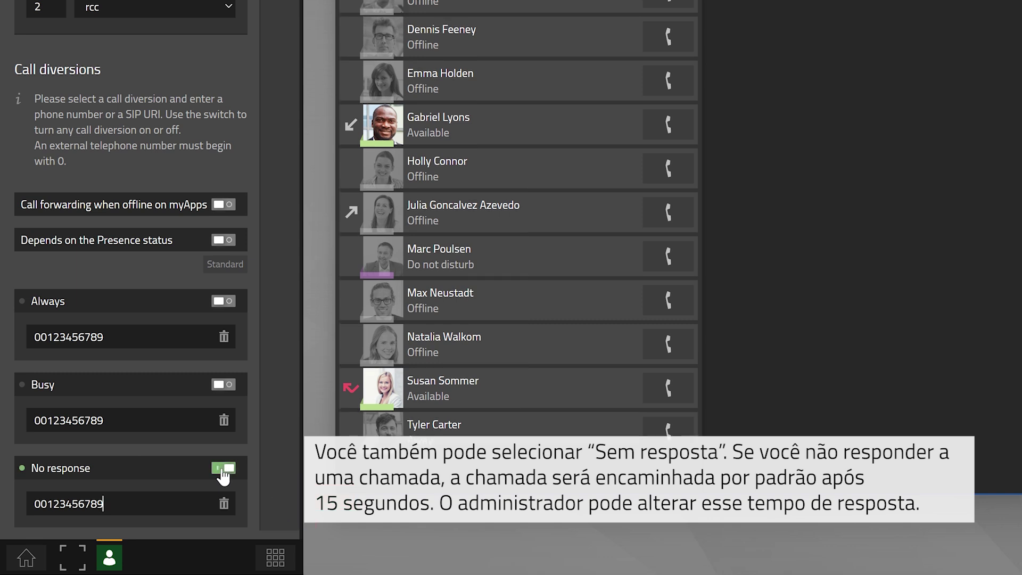
{"action": "left_click", "coordinate": [223, 471]}
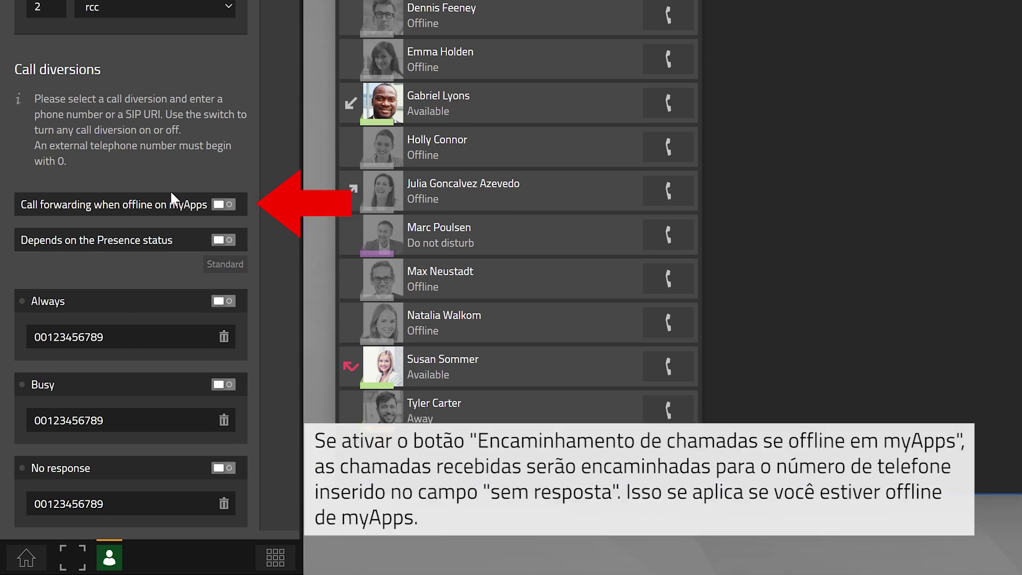
Switch call forwarding when offline on myApps on and off, and do the same for diversions that depend on the presence status.
{"action": "left_click", "coordinate": [223, 208]}
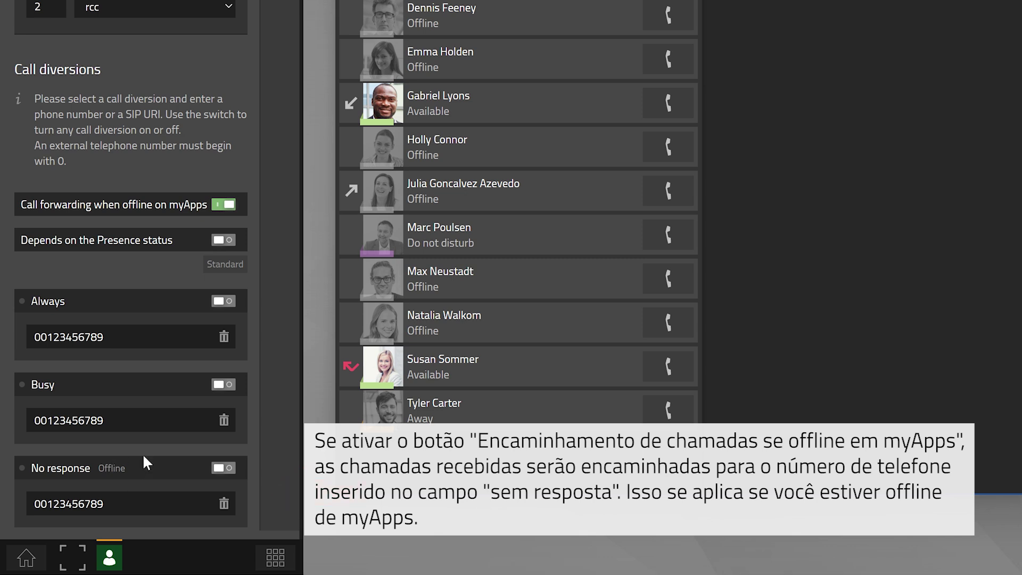
{"action": "left_click", "coordinate": [227, 204]}
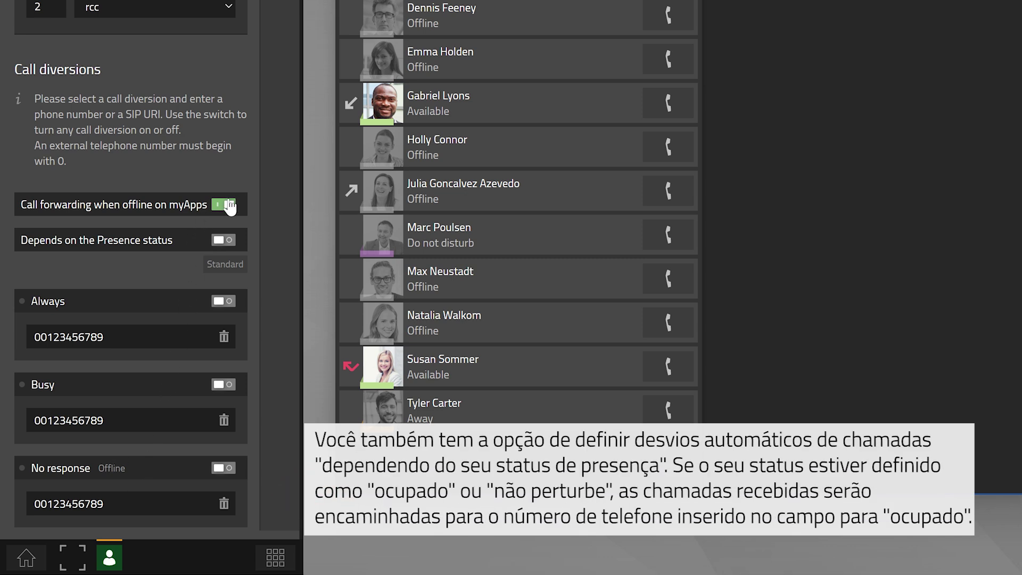
{"action": "left_click", "coordinate": [221, 246]}
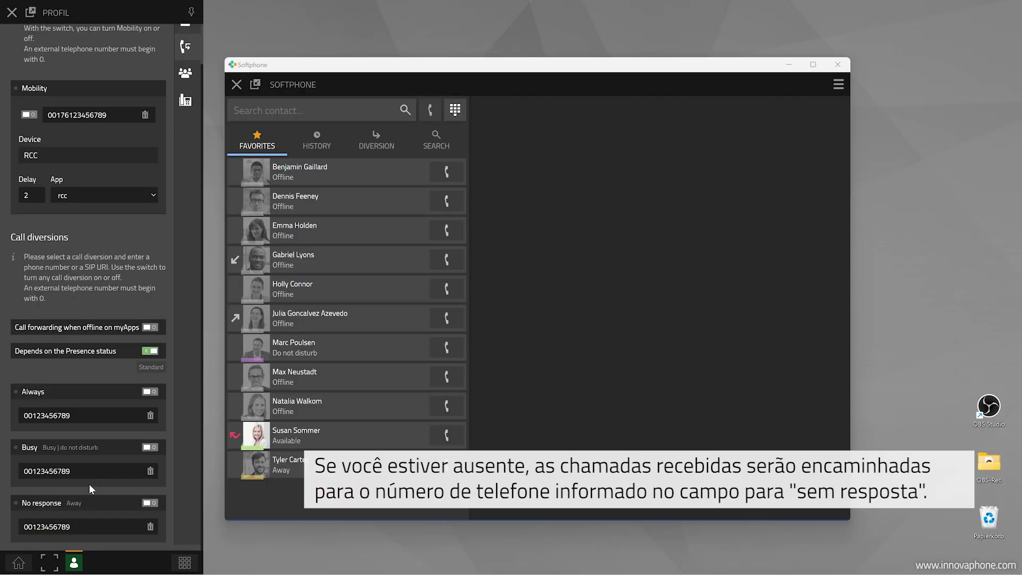
{"action": "left_click", "coordinate": [151, 353]}
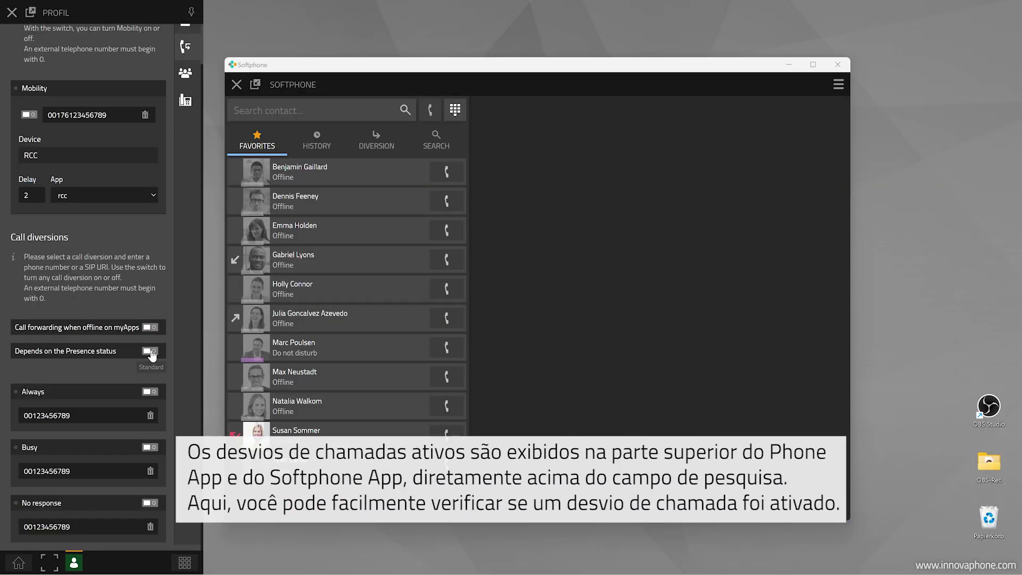
Activate the Busy diversion in the profile and deactivate it from the Softphone's own diversion list.
{"action": "left_click", "coordinate": [153, 451]}
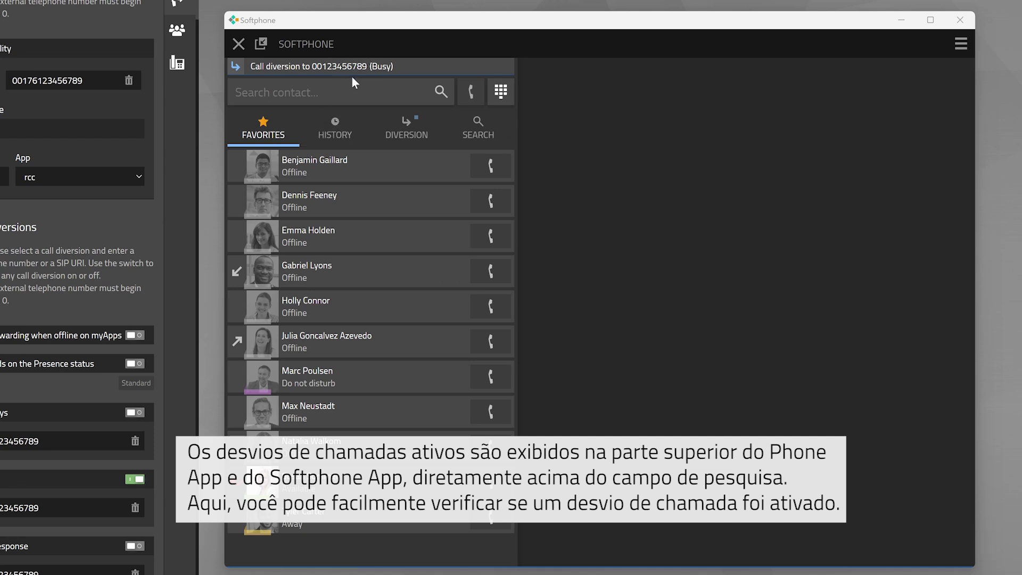
{"action": "left_click", "coordinate": [419, 133]}
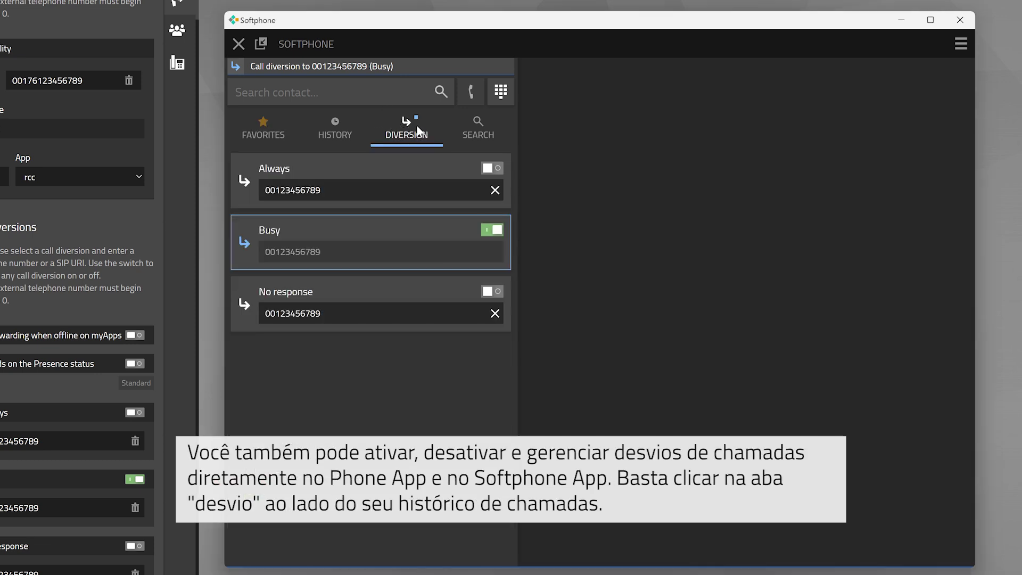
{"action": "left_click", "coordinate": [361, 190]}
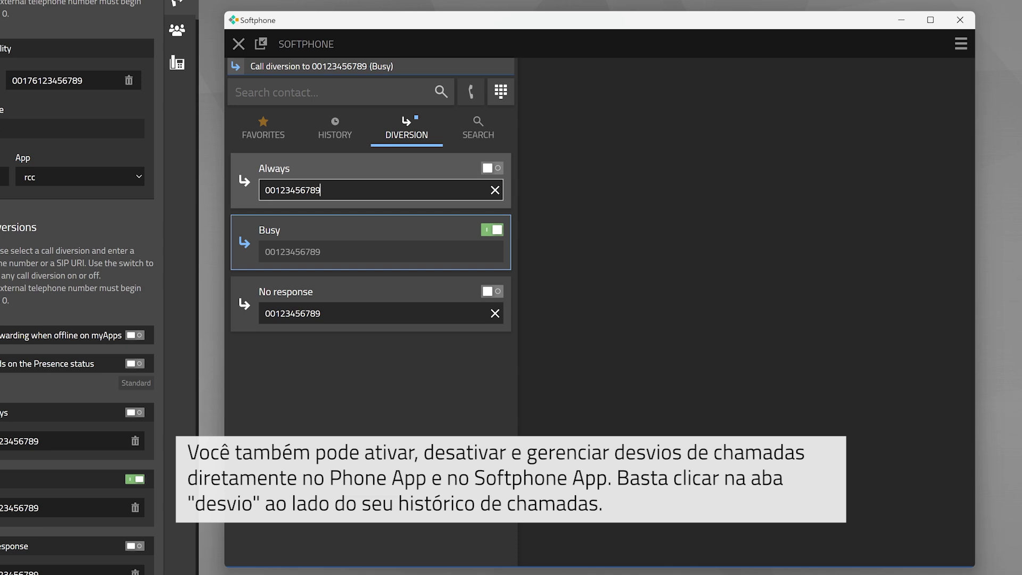
{"action": "left_click", "coordinate": [487, 235]}
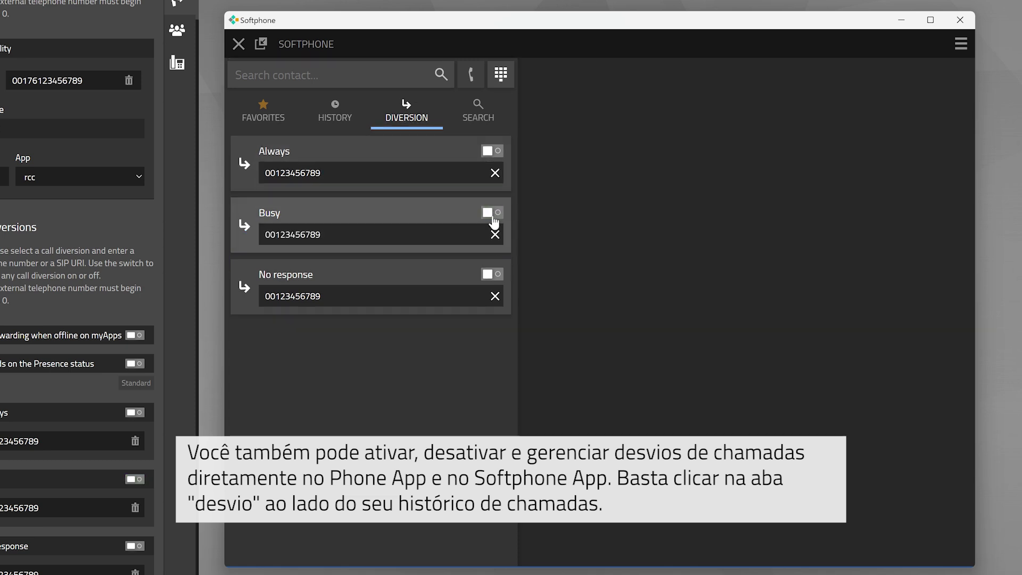
{"action": "left_click", "coordinate": [492, 214]}
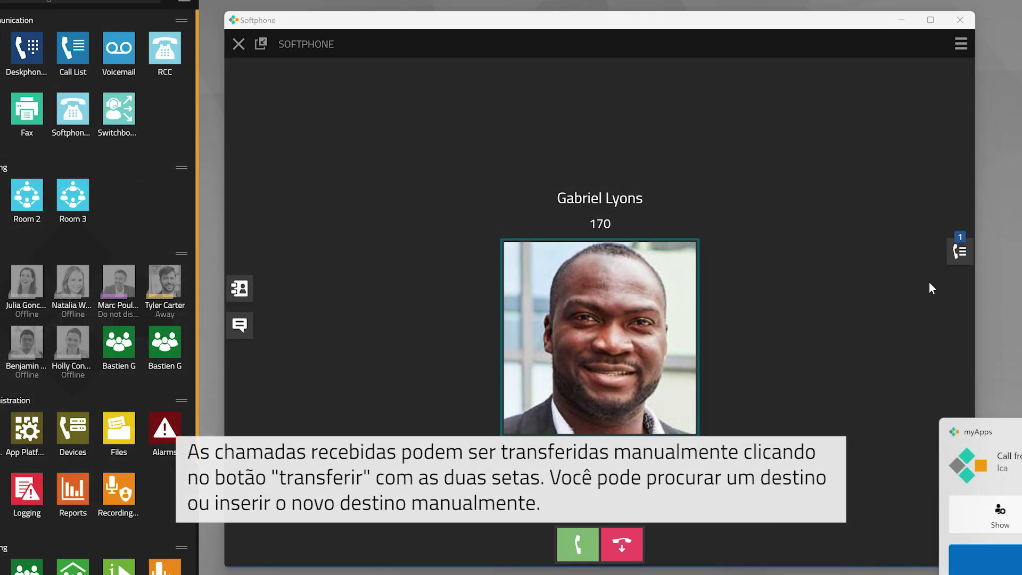
Transfer the ringing incoming call to a colleague by entering the destination extension, without answering it.
{"action": "left_click", "coordinate": [960, 250]}
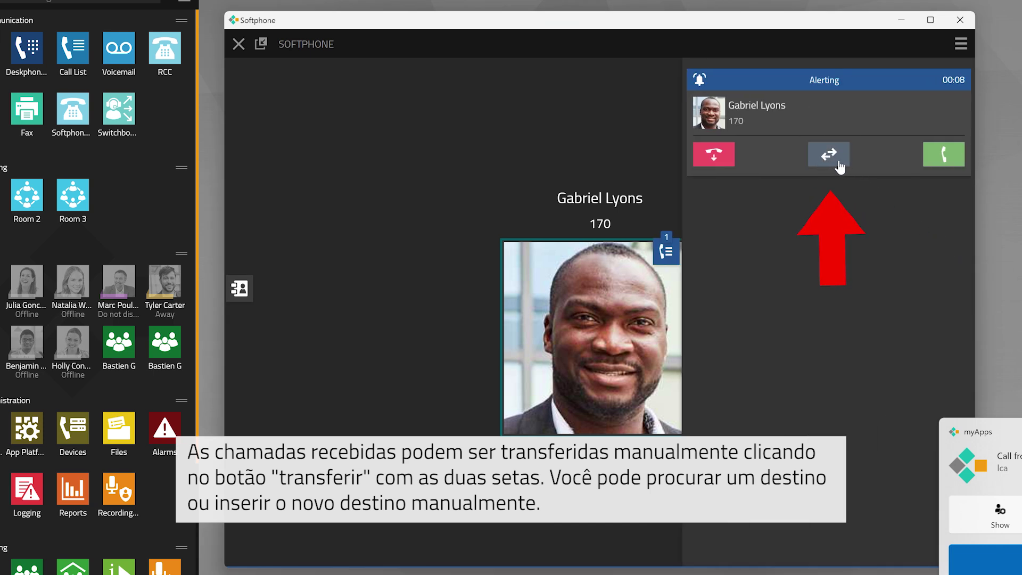
{"action": "left_click", "coordinate": [828, 156]}
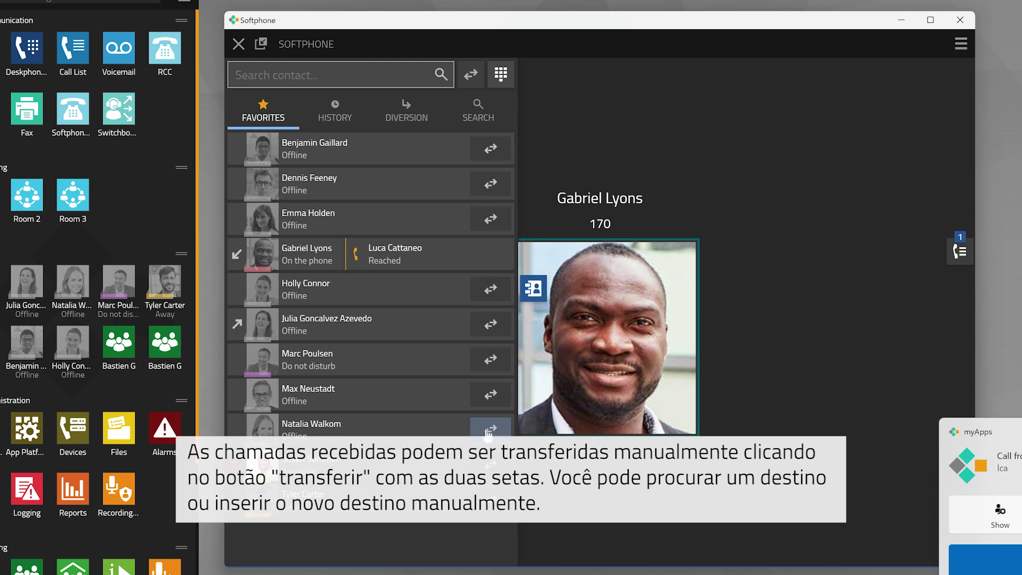
{"action": "type", "text": "126"}
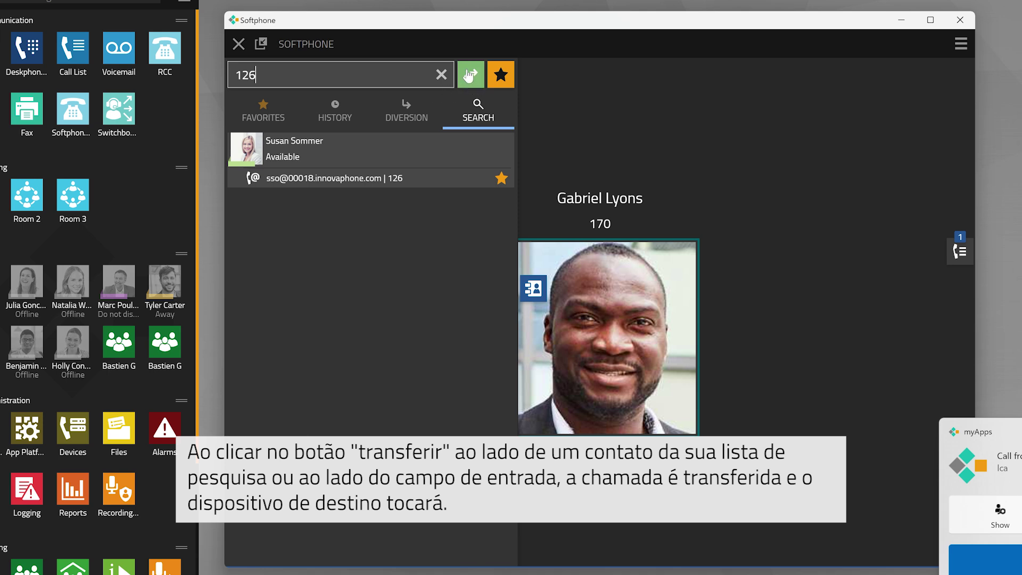
{"action": "left_click", "coordinate": [471, 75]}
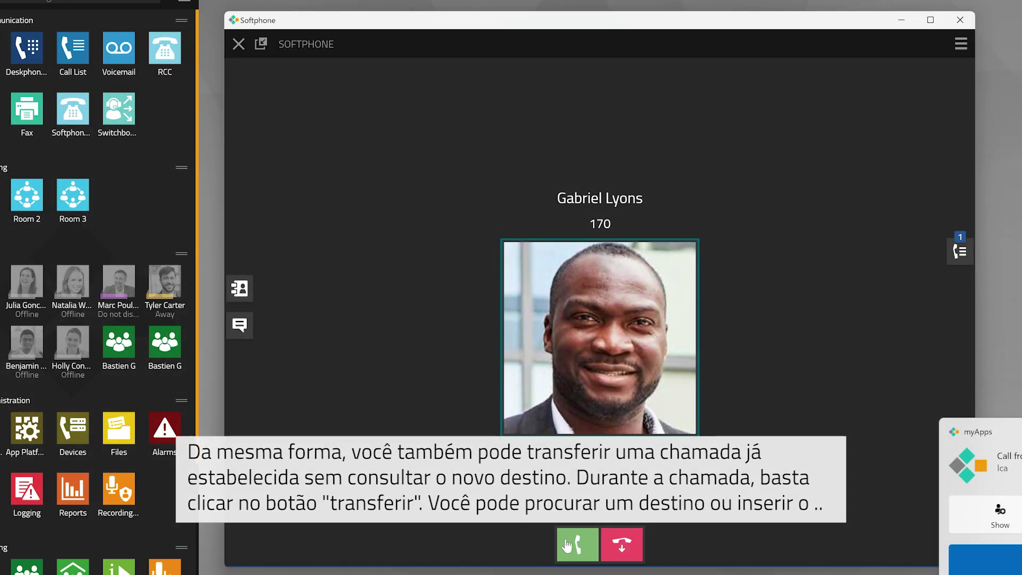
Answer the incoming call, transfer it without consultation by entering the destination extension, and return to the favorites list.
{"action": "left_click", "coordinate": [578, 544]}
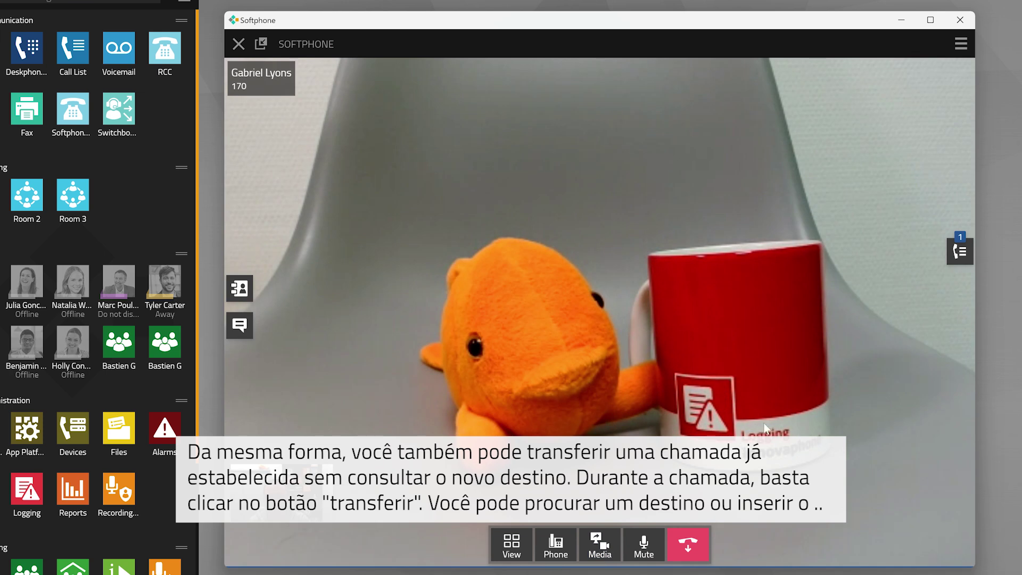
{"action": "left_click", "coordinate": [960, 255]}
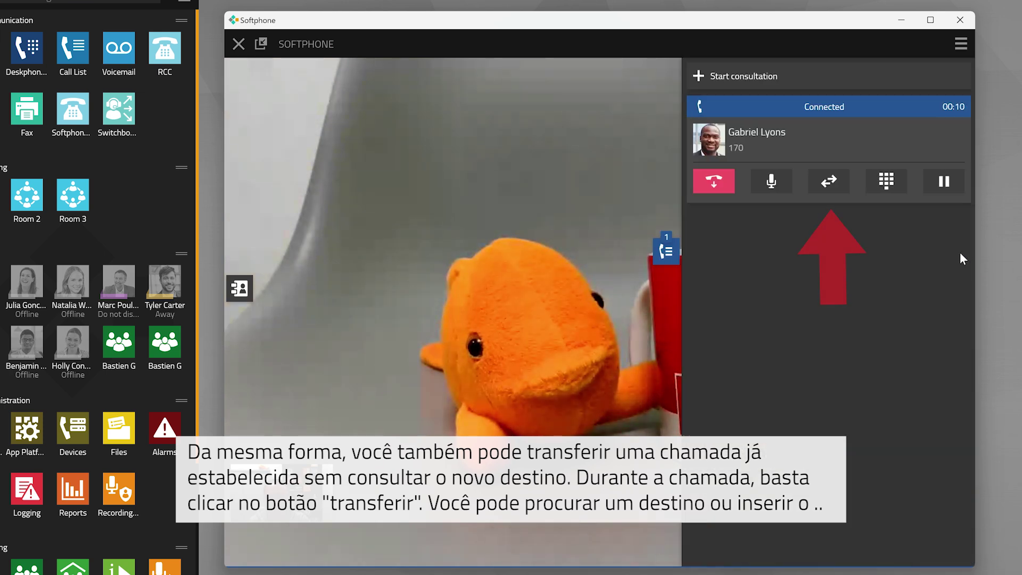
{"action": "left_click", "coordinate": [831, 183]}
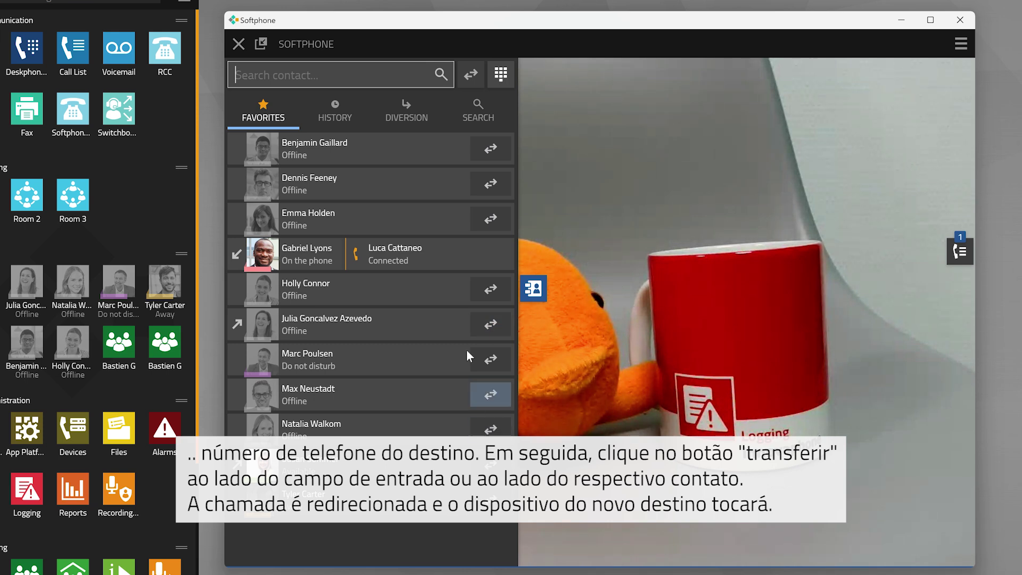
{"action": "type", "text": "126"}
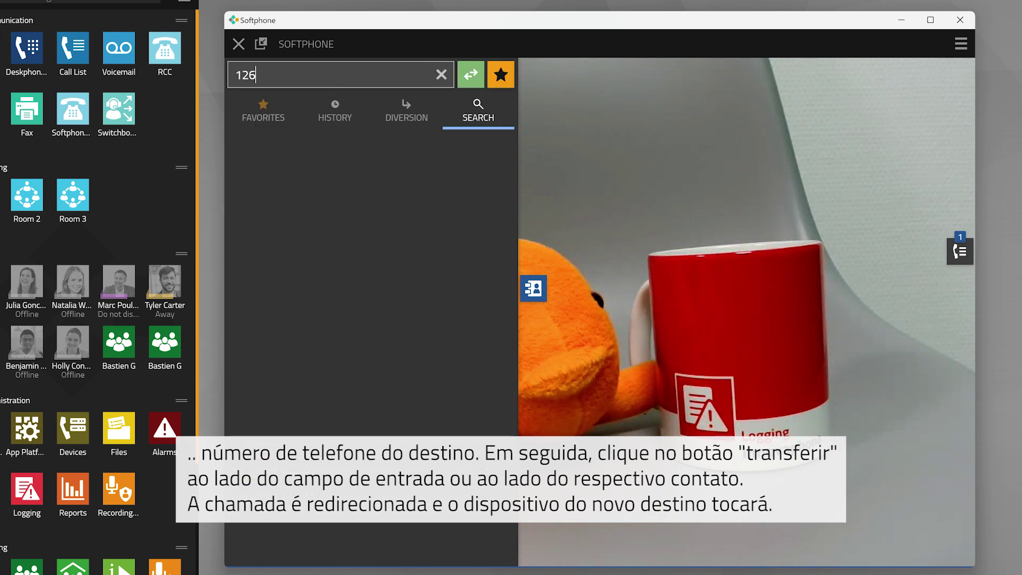
{"action": "left_click", "coordinate": [462, 74]}
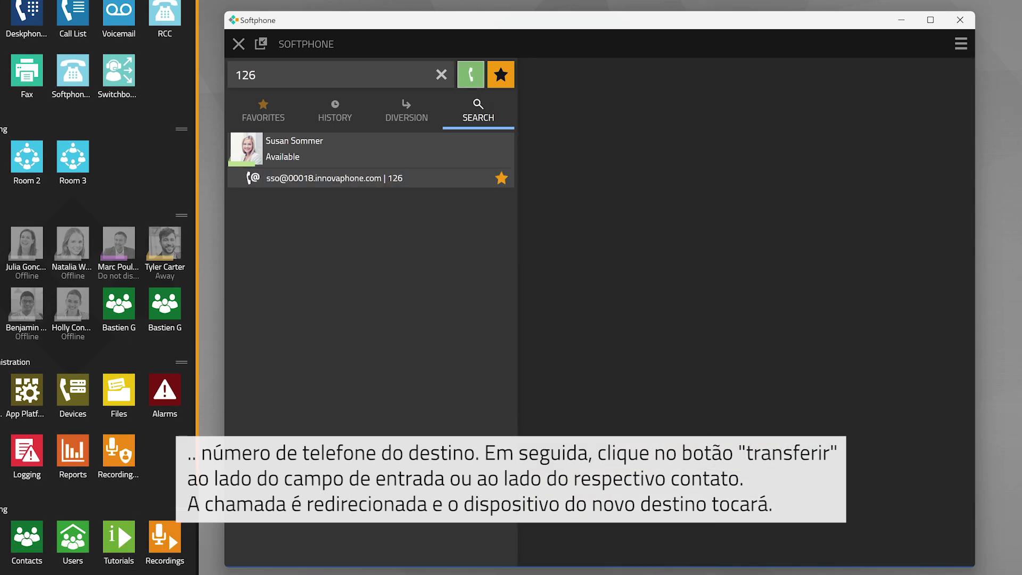
{"action": "left_click", "coordinate": [263, 118]}
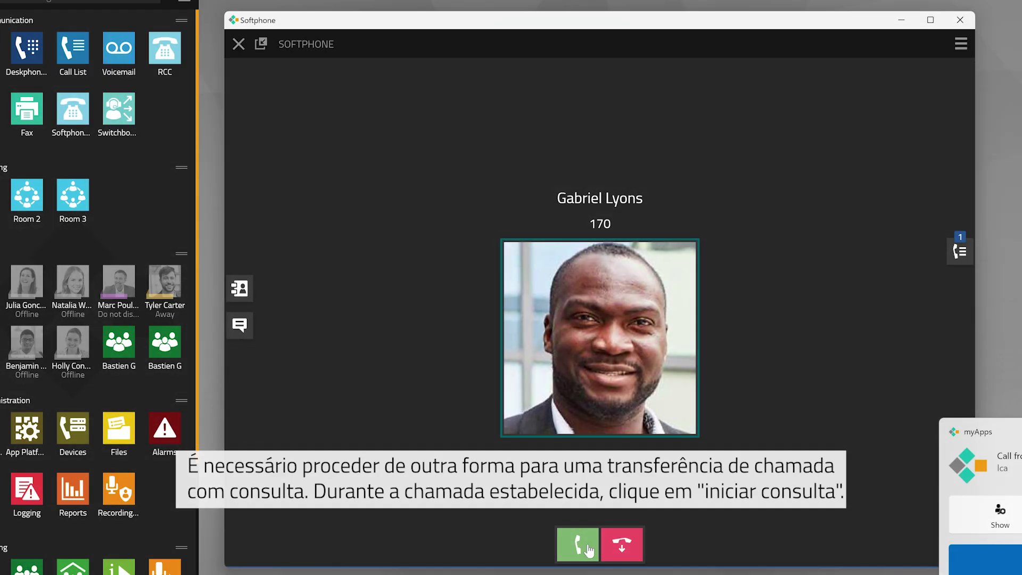
Answer the incoming call and start a consultation call to a colleague by entering the destination extension.
{"action": "left_click", "coordinate": [590, 543]}
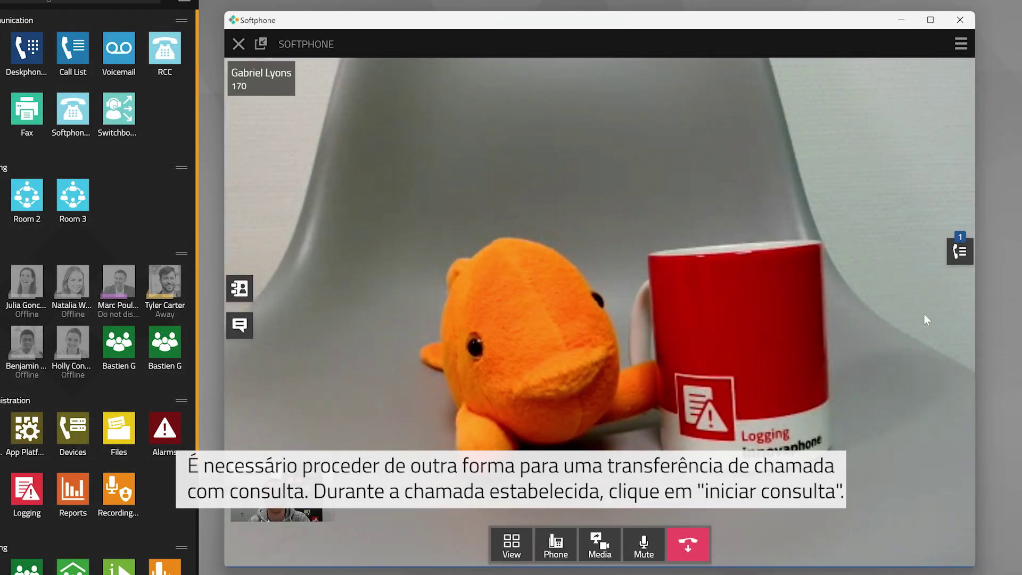
{"action": "left_click", "coordinate": [959, 252]}
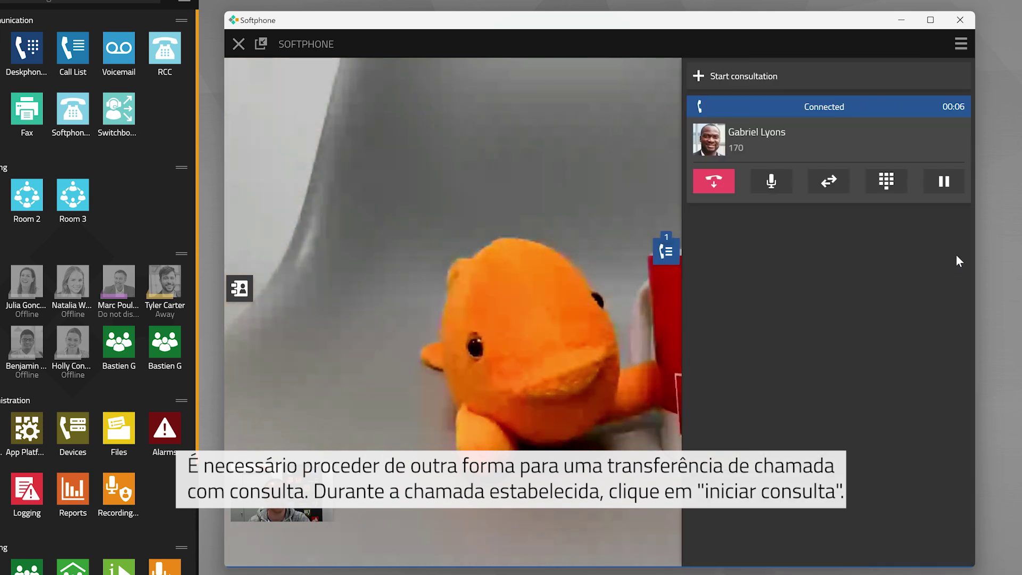
{"action": "left_click", "coordinate": [797, 80]}
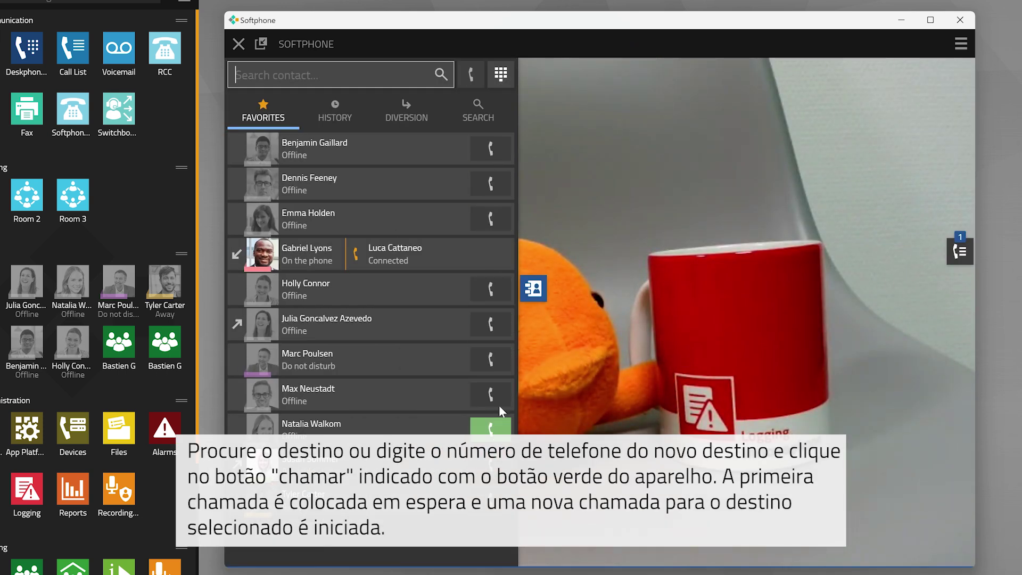
{"action": "type", "text": "126"}
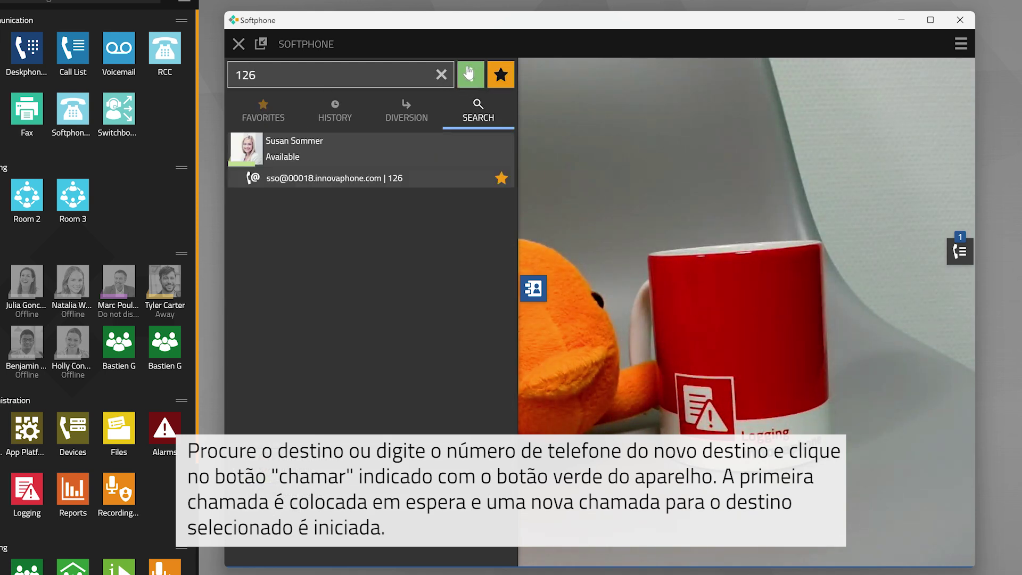
{"action": "left_click", "coordinate": [478, 81]}
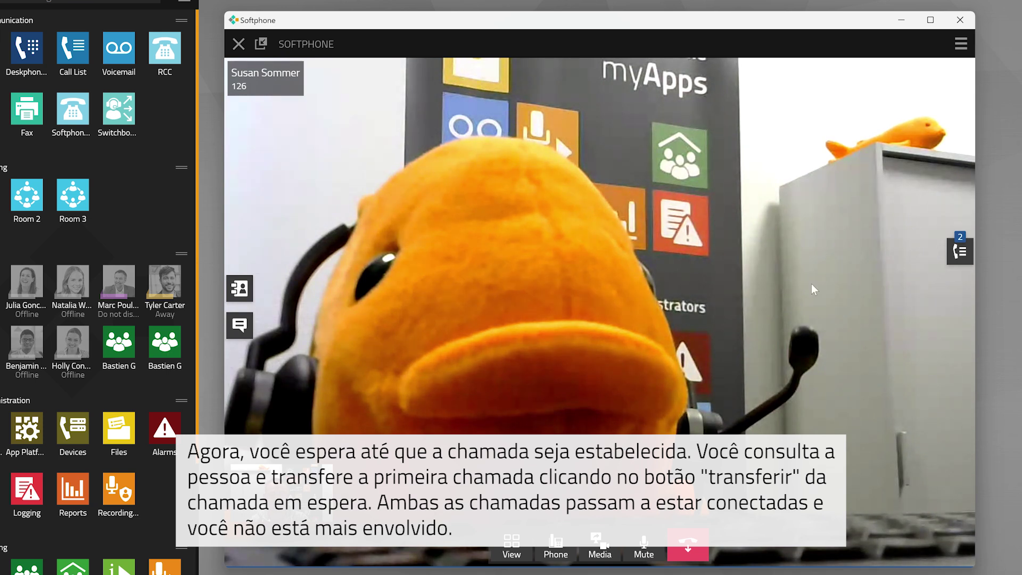
Transfer the first caller, who is on hold, to the consulted colleague.
{"action": "left_click", "coordinate": [956, 252]}
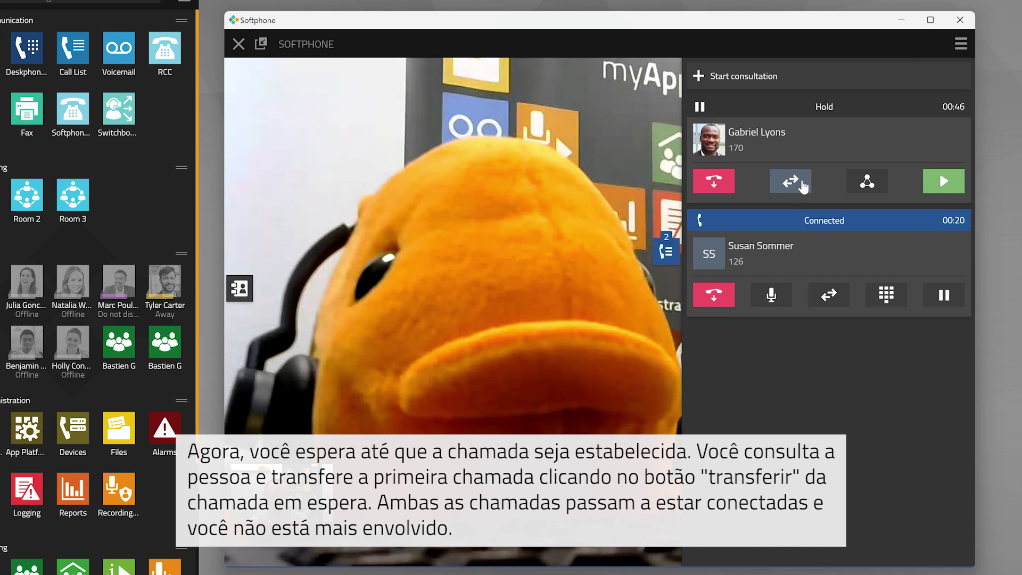
{"action": "left_click", "coordinate": [802, 185]}
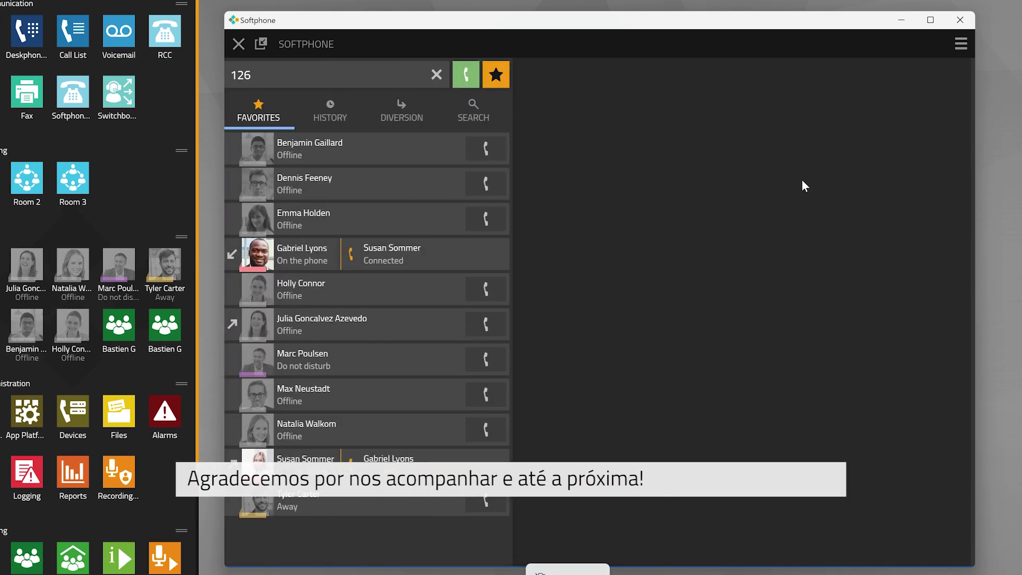